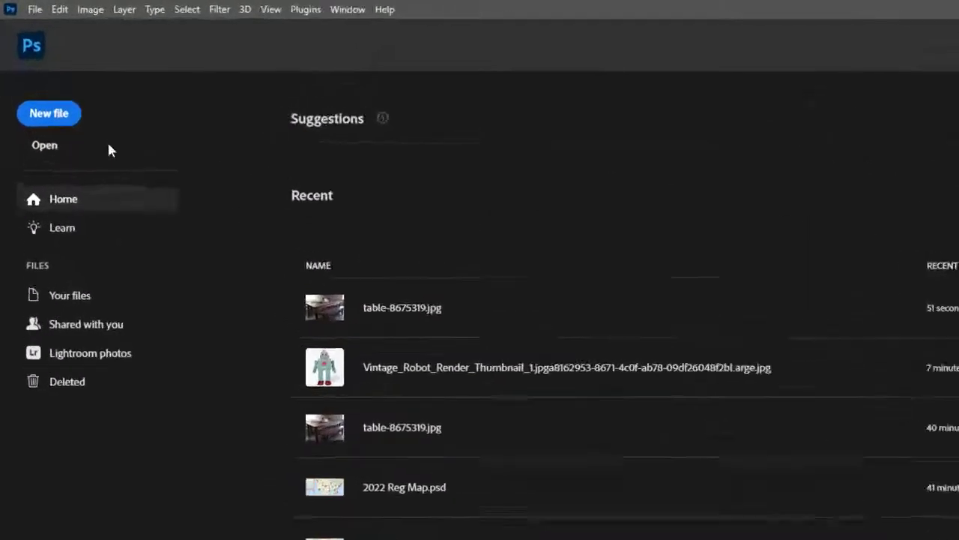
- Open Vintage_Robot_Render from Desktop > Photoshop files as a 600 × 600 px document
{"action": "left_click", "coordinate": [67, 173]}
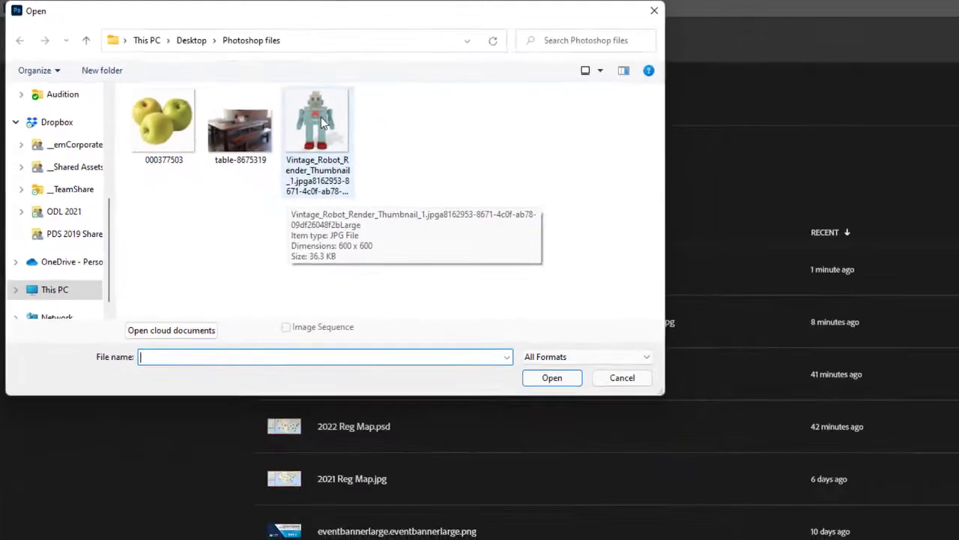
{"action": "left_click", "coordinate": [368, 134]}
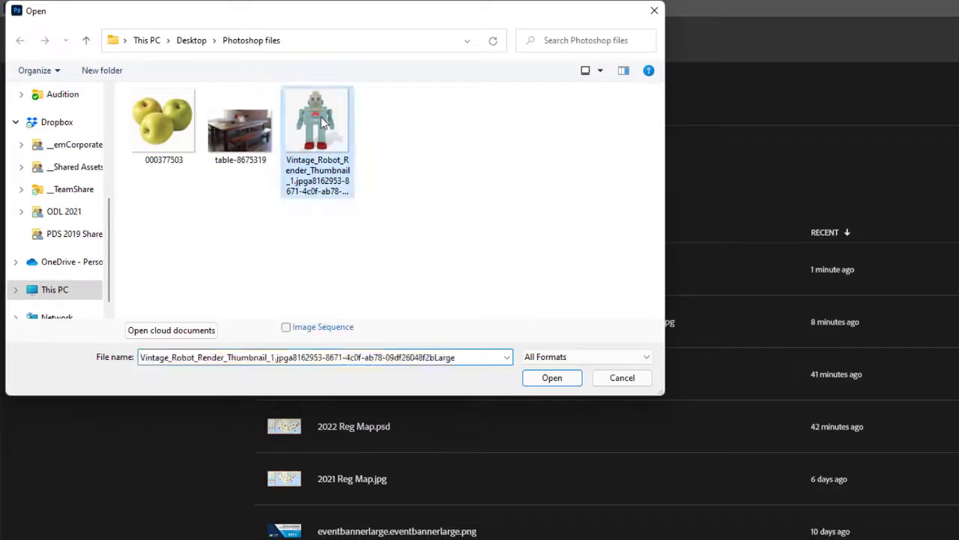
{"action": "left_click", "coordinate": [552, 379]}
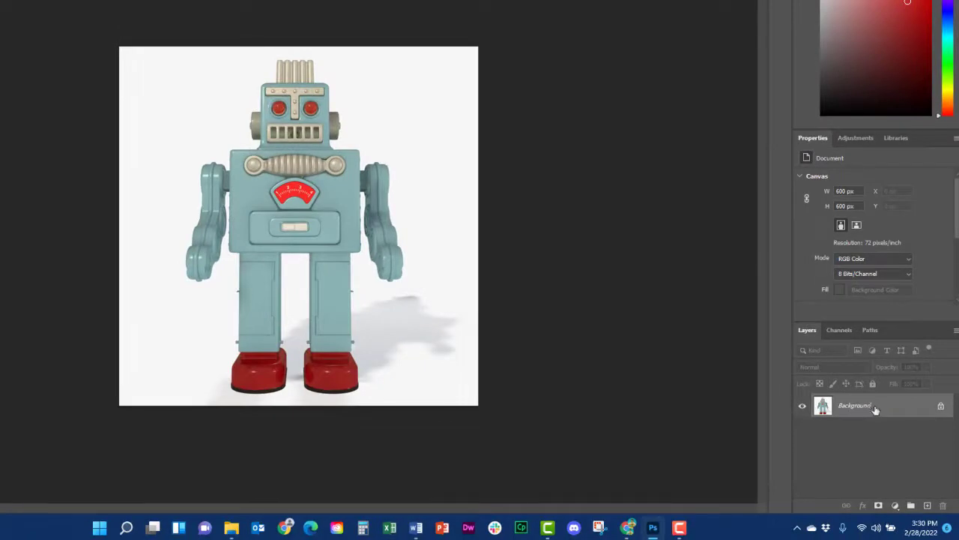
- Convert the locked Background layer into a regular editable layer named Layer 0
{"action": "double_click", "coordinate": [875, 409]}
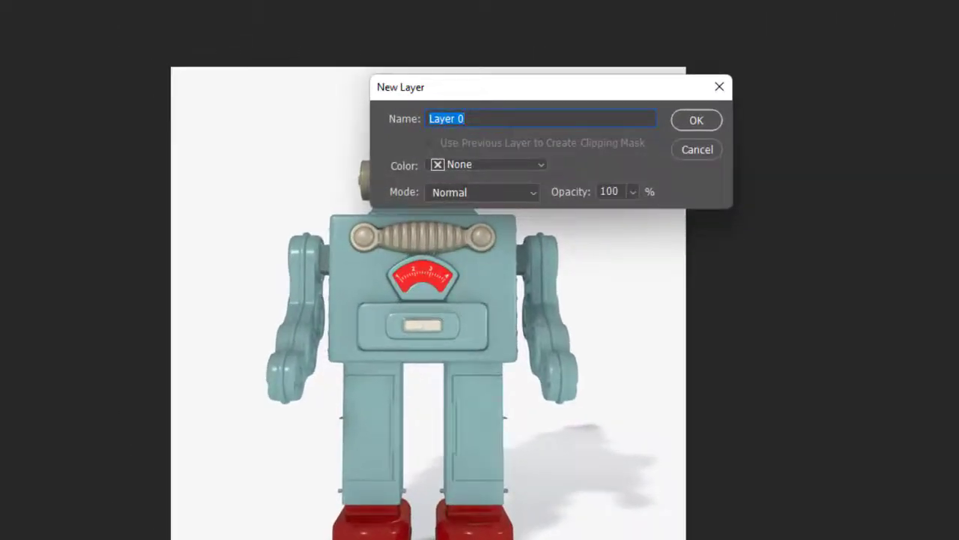
{"action": "left_click", "coordinate": [695, 122]}
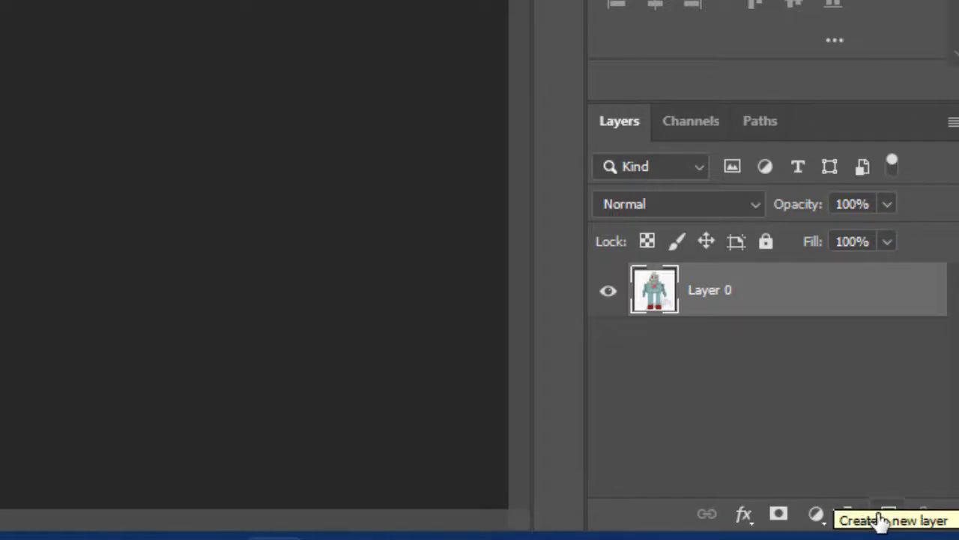
- Add Layer 1 and brush red scribbles over the robot's chest and leg, then toggle its visibility
{"action": "left_click", "coordinate": [887, 517]}
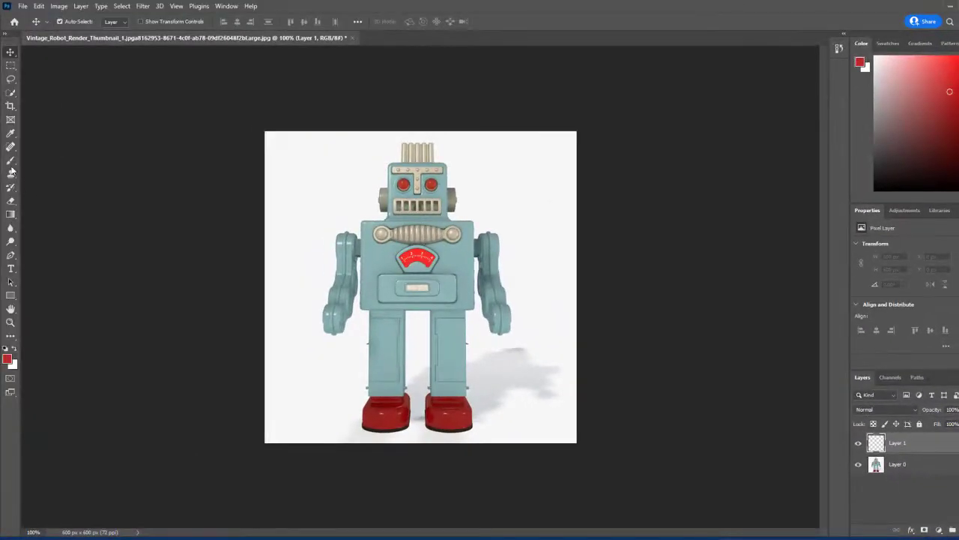
{"action": "key", "text": "b"}
{"action": "mouse_move", "coordinate": [410, 212]}
{"action": "left_mouse_down"}
{"action": "mouse_move", "coordinate": [371, 235]}
{"action": "mouse_move", "coordinate": [404, 298]}
{"action": "mouse_move", "coordinate": [432, 249]}
{"action": "mouse_move", "coordinate": [402, 273]}
{"action": "mouse_move", "coordinate": [402, 248]}
{"action": "mouse_move", "coordinate": [398, 278]}
{"action": "mouse_move", "coordinate": [426, 264]}
{"action": "mouse_move", "coordinate": [421, 231]}
{"action": "mouse_move", "coordinate": [437, 287]}
{"action": "mouse_move", "coordinate": [443, 235]}
{"action": "mouse_move", "coordinate": [449, 349]}
{"action": "left_mouse_up"}
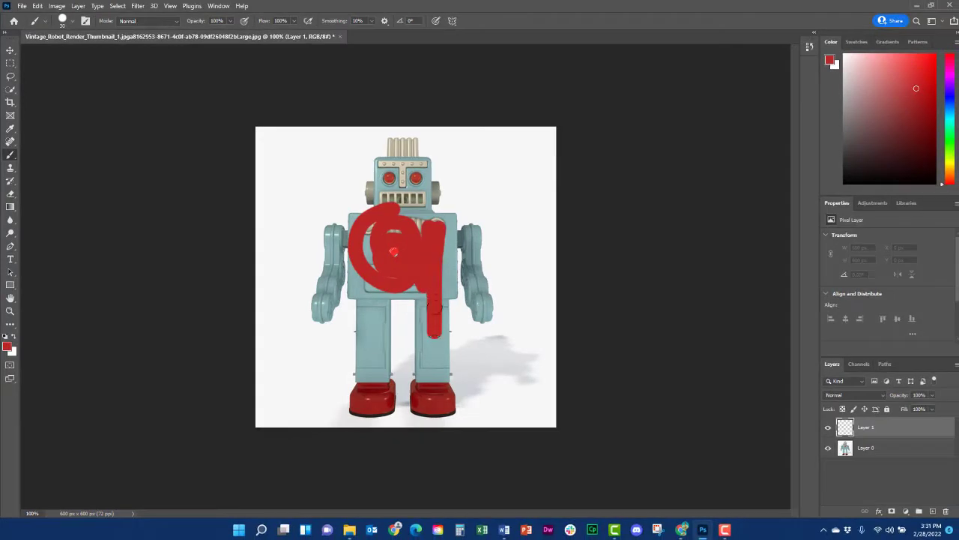
{"action": "left_click_drag", "start_coordinate": [437, 309], "coordinate": [435, 360]}
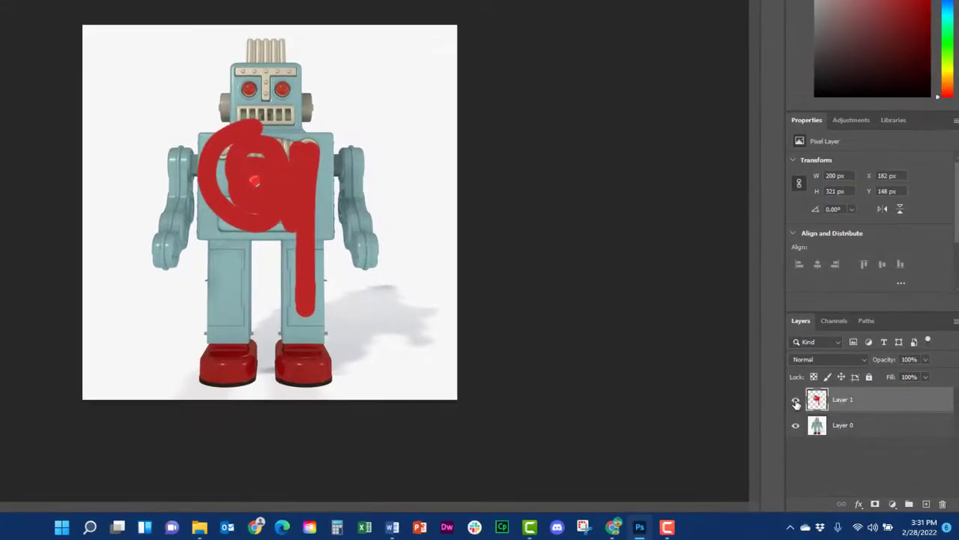
{"action": "left_click", "coordinate": [797, 402]}
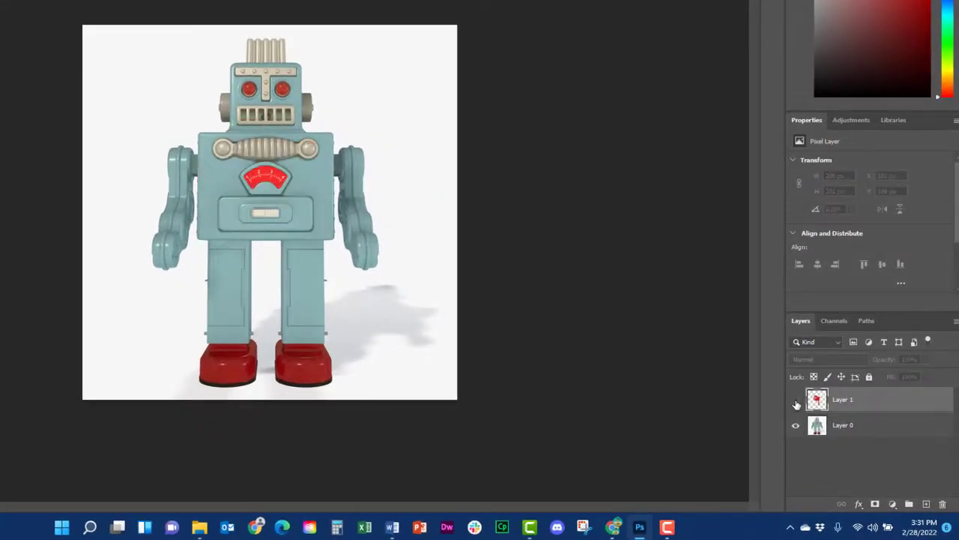
{"action": "left_click", "coordinate": [797, 403]}
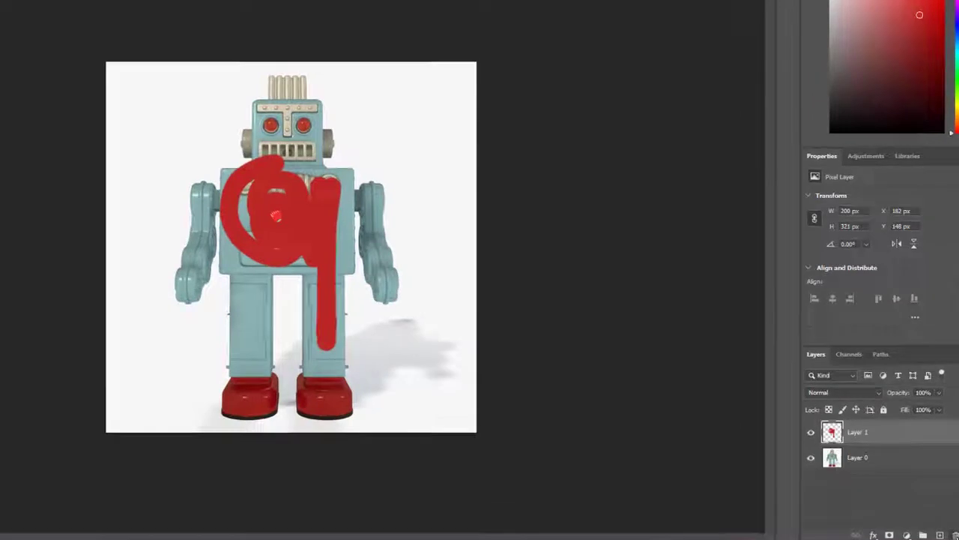
- Delete Layer 1 with its red scribbles, confirming the deletion
{"action": "left_click", "coordinate": [940, 534]}
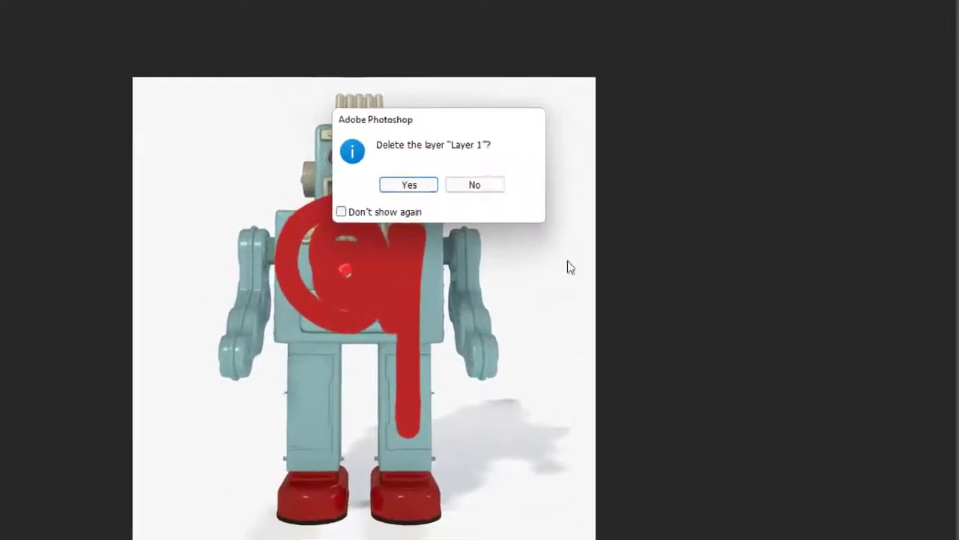
{"action": "left_click", "coordinate": [326, 152]}
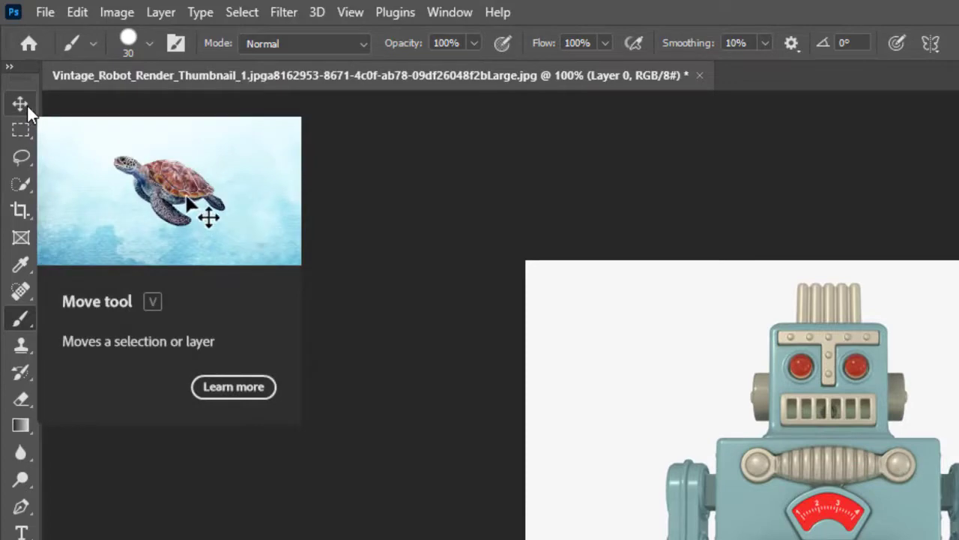
- Switch to the Move tool and nudge the robot layer slightly on the canvas
{"action": "left_click", "coordinate": [27, 105]}
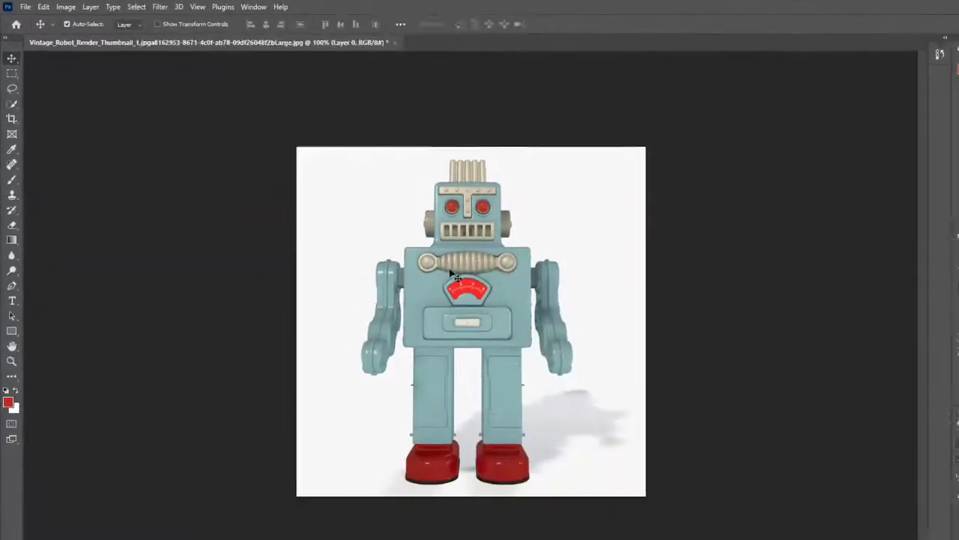
{"action": "left_click_drag", "start_coordinate": [799, 506], "coordinate": [799, 506]}
{"action": "mouse_move", "coordinate": [432, 275]}
{"action": "left_mouse_down"}
{"action": "mouse_move", "coordinate": [394, 276]}
{"action": "mouse_move", "coordinate": [458, 268]}
{"action": "mouse_move", "coordinate": [455, 304]}
{"action": "mouse_move", "coordinate": [413, 257]}
{"action": "mouse_move", "coordinate": [455, 247]}
{"action": "mouse_move", "coordinate": [465, 256]}
{"action": "mouse_move", "coordinate": [437, 250]}
{"action": "mouse_move", "coordinate": [487, 242]}
{"action": "mouse_move", "coordinate": [453, 274]}
{"action": "mouse_move", "coordinate": [429, 265]}
{"action": "mouse_move", "coordinate": [436, 236]}
{"action": "mouse_move", "coordinate": [435, 244]}
{"action": "mouse_move", "coordinate": [413, 240]}
{"action": "mouse_move", "coordinate": [391, 274]}
{"action": "mouse_move", "coordinate": [466, 263]}
{"action": "mouse_move", "coordinate": [420, 260]}
{"action": "mouse_move", "coordinate": [446, 248]}
{"action": "mouse_move", "coordinate": [441, 263]}
{"action": "mouse_move", "coordinate": [432, 259]}
{"action": "left_mouse_up"}
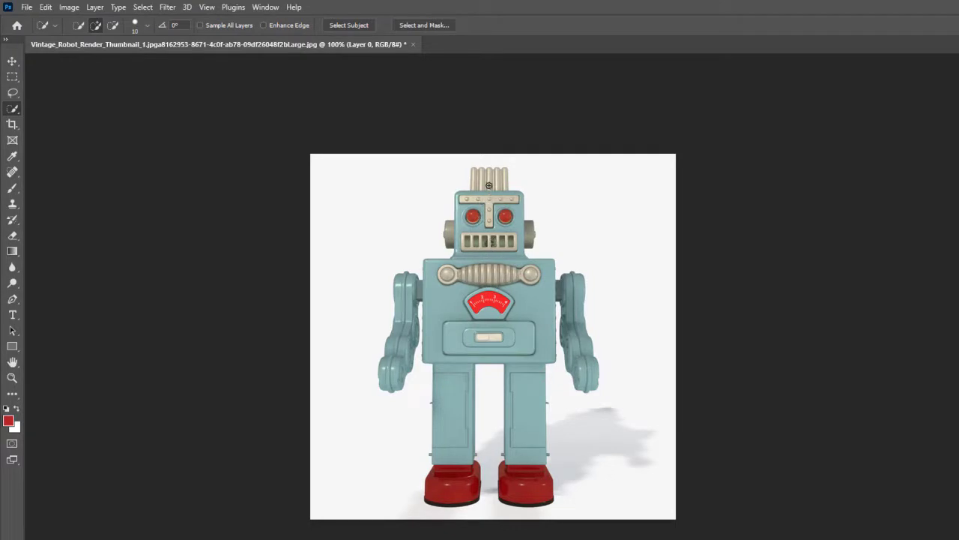
- Quick-select the robot's head, torso, both arms, leg and feet, excluding the white backdrop and shadow
{"action": "mouse_move", "coordinate": [489, 218]}
{"action": "left_mouse_down"}
{"action": "mouse_move", "coordinate": [458, 278]}
{"action": "mouse_move", "coordinate": [422, 287]}
{"action": "left_mouse_up"}
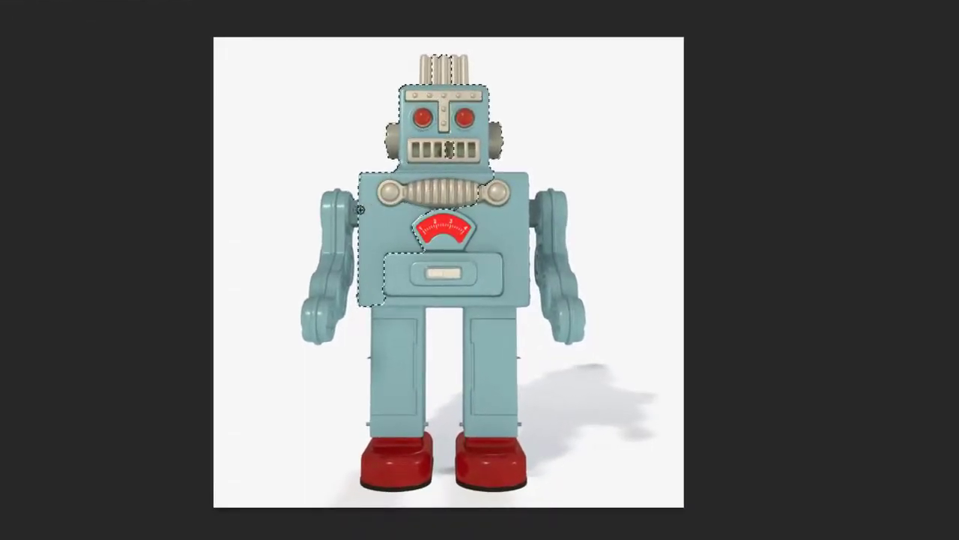
{"action": "mouse_move", "coordinate": [357, 210]}
{"action": "left_mouse_down"}
{"action": "mouse_move", "coordinate": [393, 218]}
{"action": "mouse_move", "coordinate": [416, 273]}
{"action": "mouse_move", "coordinate": [449, 223]}
{"action": "mouse_move", "coordinate": [486, 205]}
{"action": "mouse_move", "coordinate": [453, 183]}
{"action": "mouse_move", "coordinate": [455, 145]}
{"action": "mouse_move", "coordinate": [448, 205]}
{"action": "mouse_move", "coordinate": [402, 330]}
{"action": "mouse_move", "coordinate": [398, 449]}
{"action": "mouse_move", "coordinate": [395, 418]}
{"action": "left_mouse_up"}
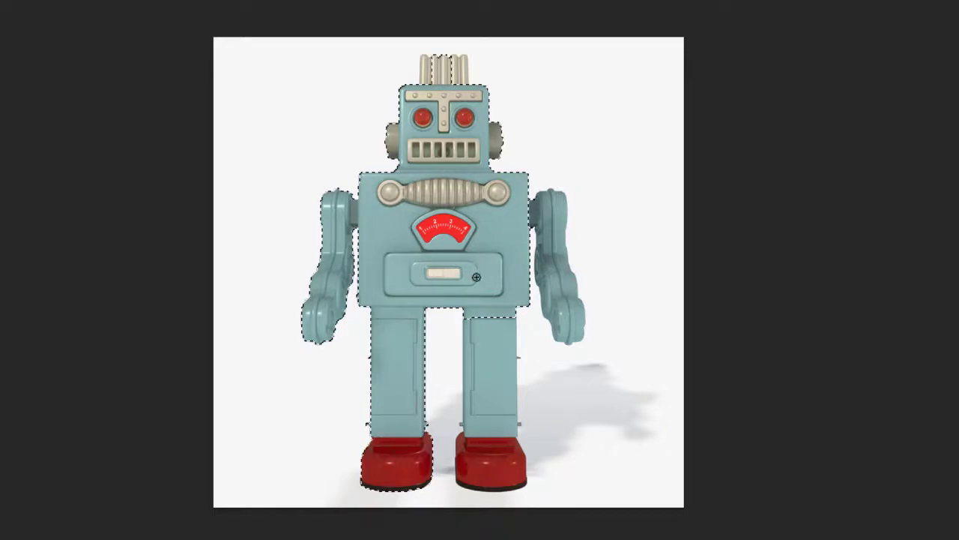
{"action": "mouse_move", "coordinate": [478, 279]}
{"action": "left_mouse_down"}
{"action": "mouse_move", "coordinate": [490, 312]}
{"action": "mouse_move", "coordinate": [482, 463]}
{"action": "mouse_move", "coordinate": [476, 397]}
{"action": "left_mouse_up"}
{"action": "left_click", "coordinate": [512, 226]}
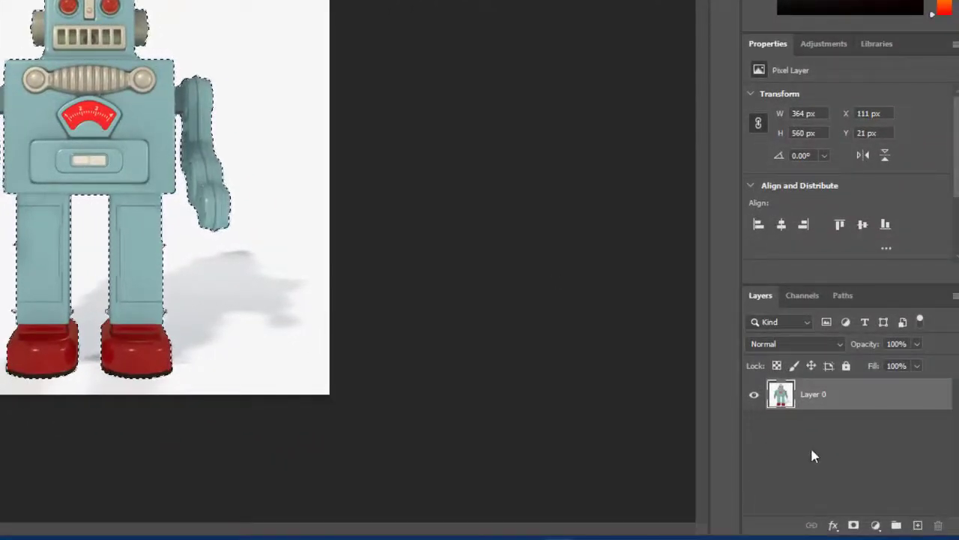
- Add a layer mask to Layer 0 from the robot selection, hiding the white background
{"action": "left_click", "coordinate": [853, 526]}
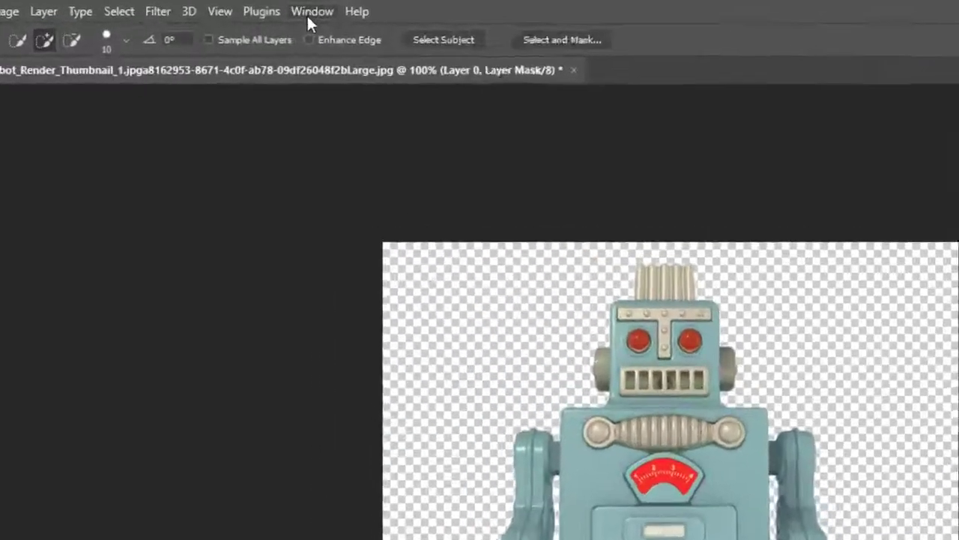
{"action": "left_click", "coordinate": [306, 14]}
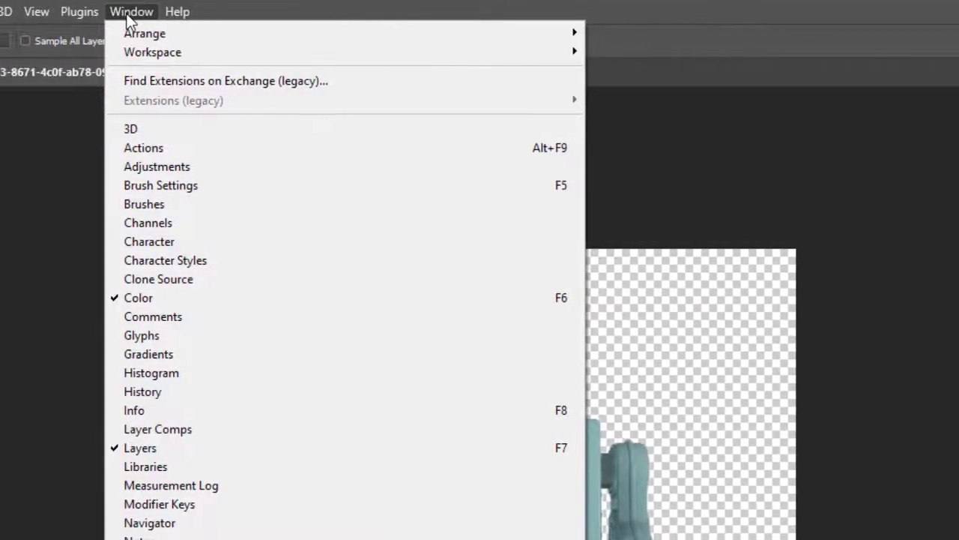
{"action": "mouse_move", "coordinate": [165, 52]}
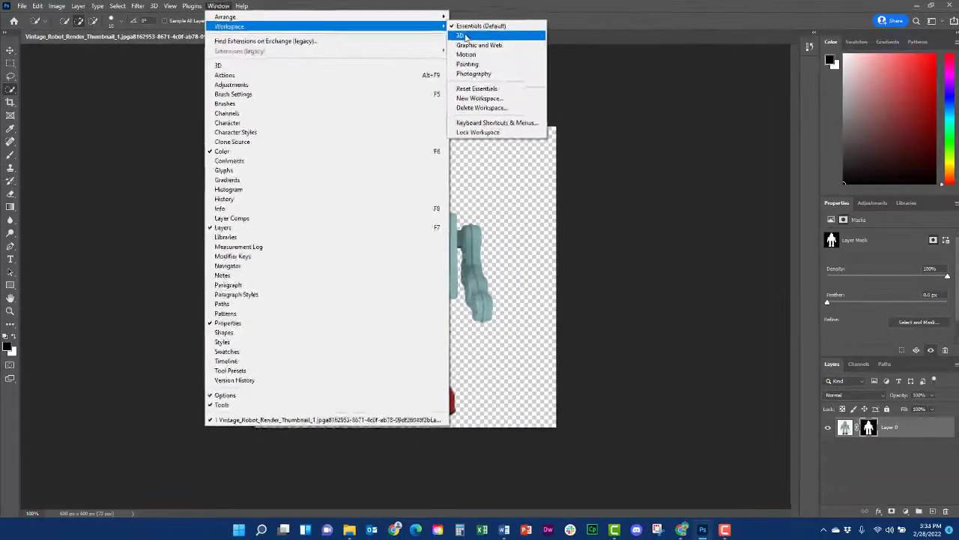
{"action": "left_click", "coordinate": [507, 50]}
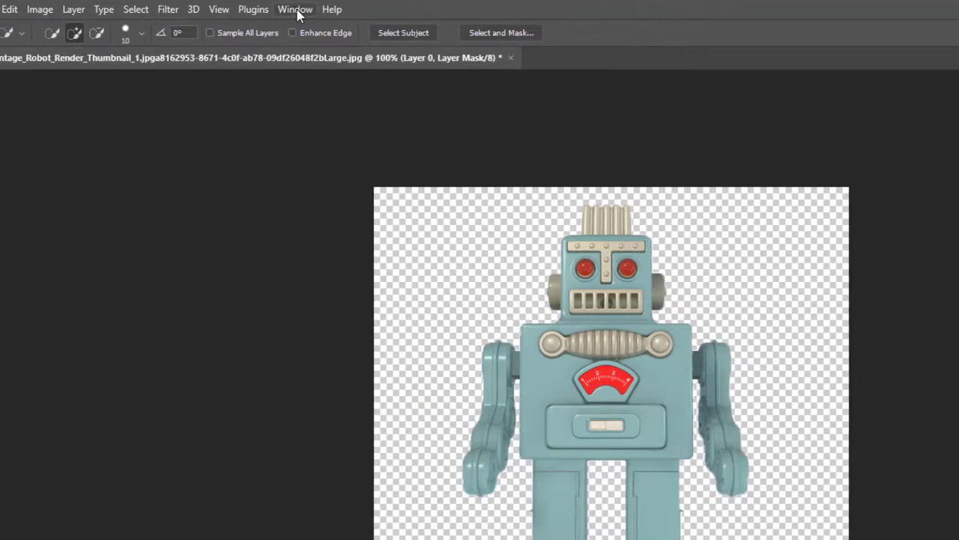
{"action": "left_click", "coordinate": [344, 9]}
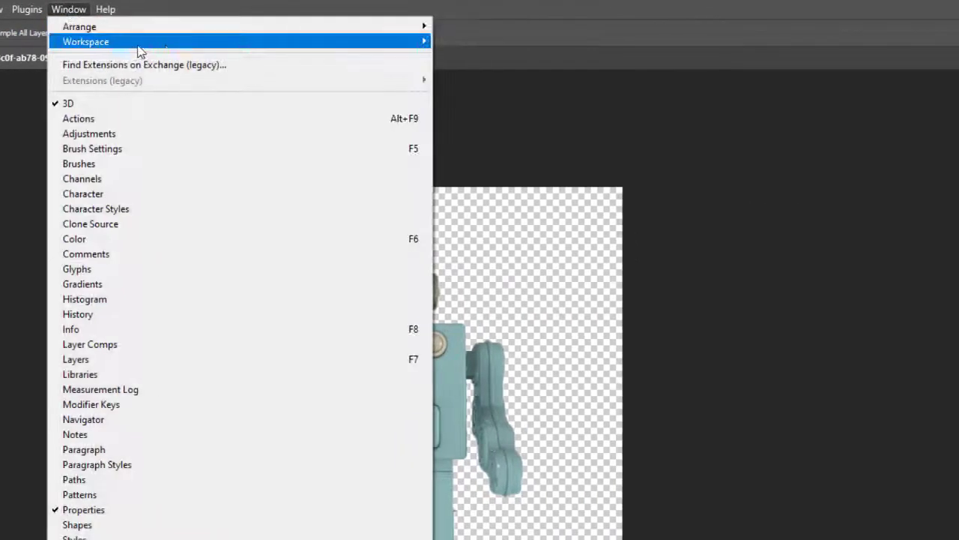
{"action": "mouse_move", "coordinate": [147, 46]}
{"action": "left_click", "coordinate": [512, 101]}
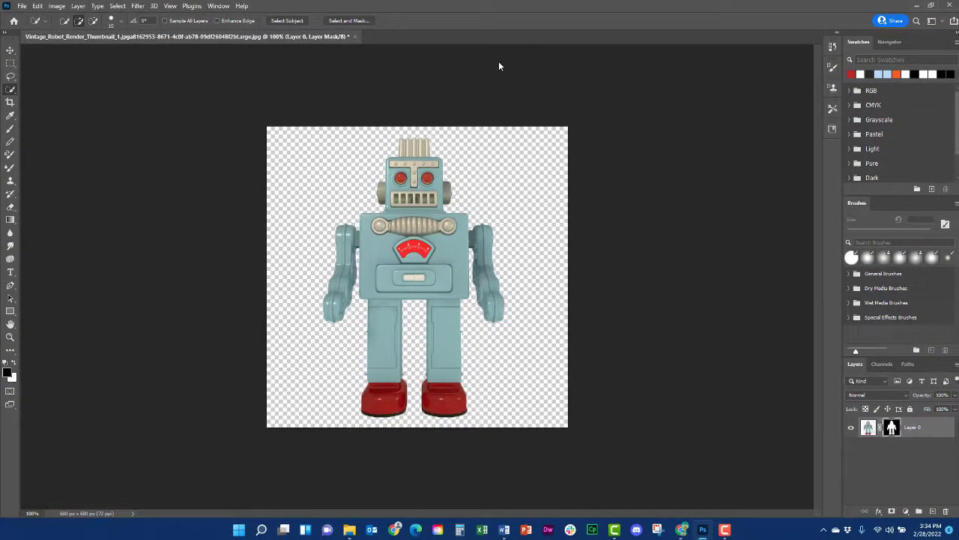
{"action": "left_click", "coordinate": [223, 6]}
{"action": "mouse_move", "coordinate": [383, 28]}
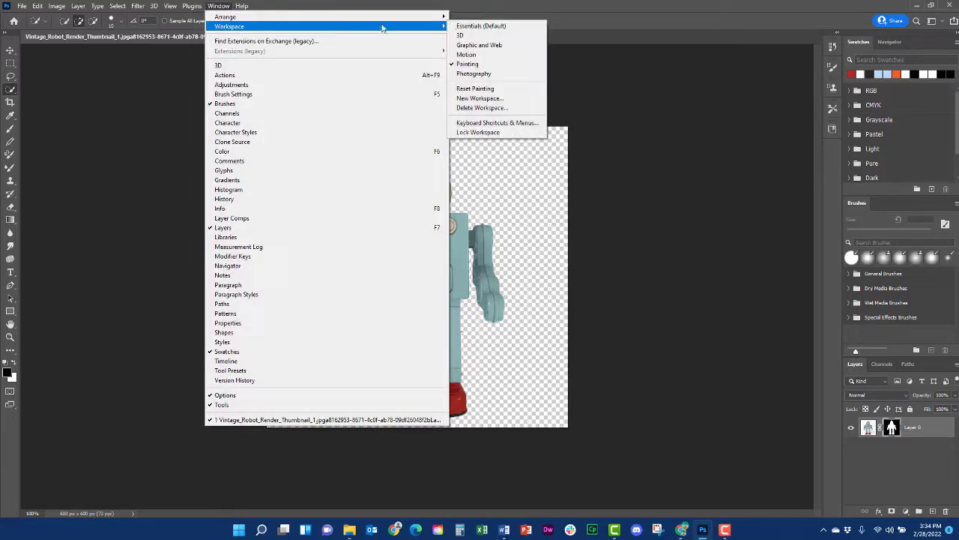
{"action": "left_click", "coordinate": [484, 26]}
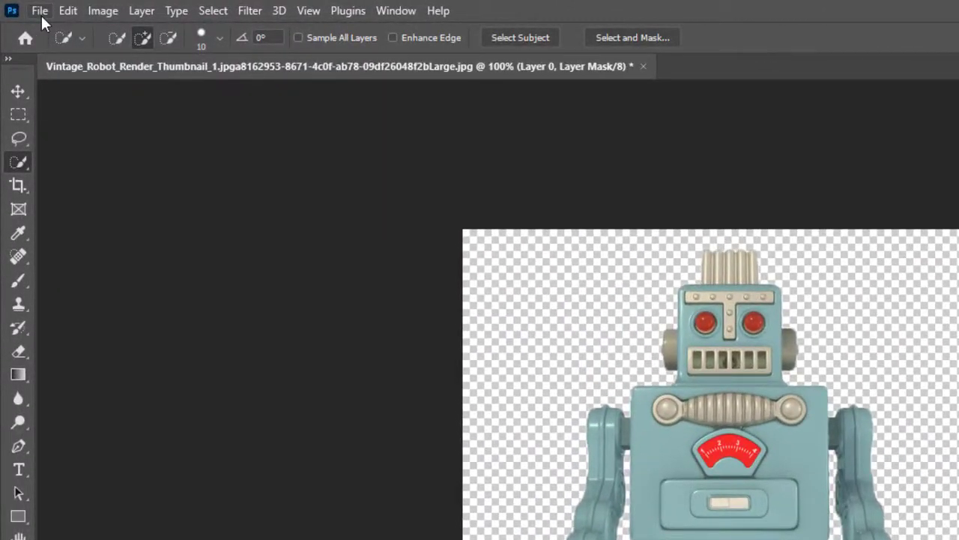
- Save the document as a PSD in Desktop > Photoshop files with maximum compatibility
{"action": "left_click", "coordinate": [41, 14]}
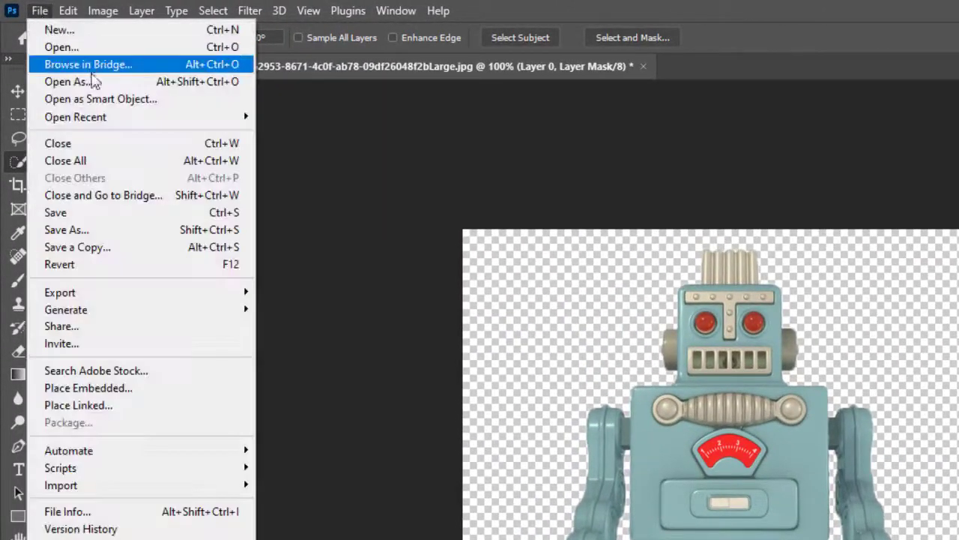
{"action": "left_click", "coordinate": [124, 240]}
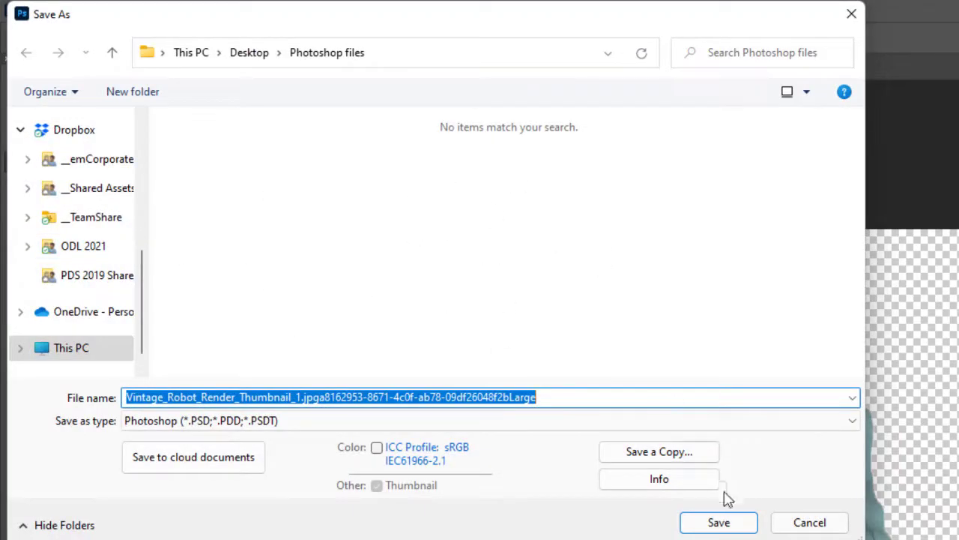
{"action": "left_click", "coordinate": [748, 524]}
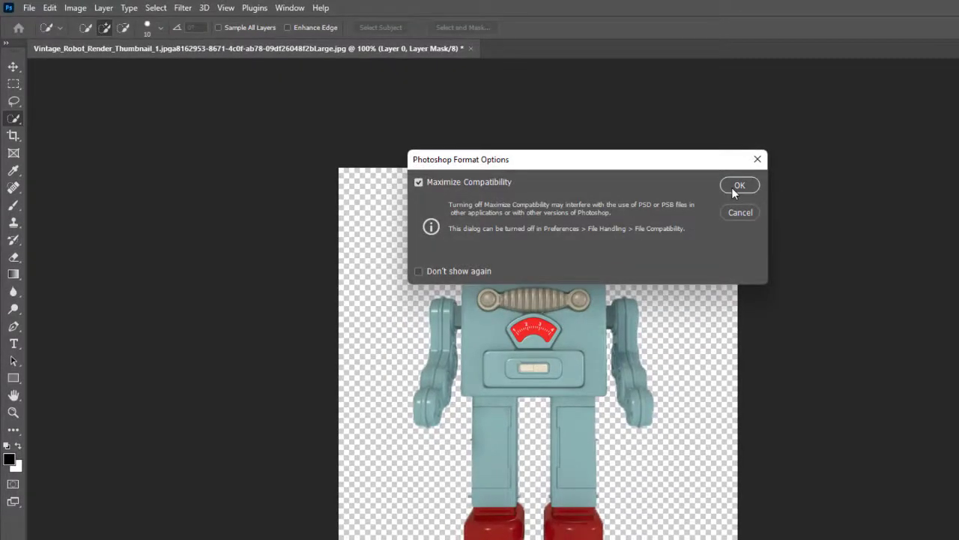
{"action": "left_click", "coordinate": [736, 188]}
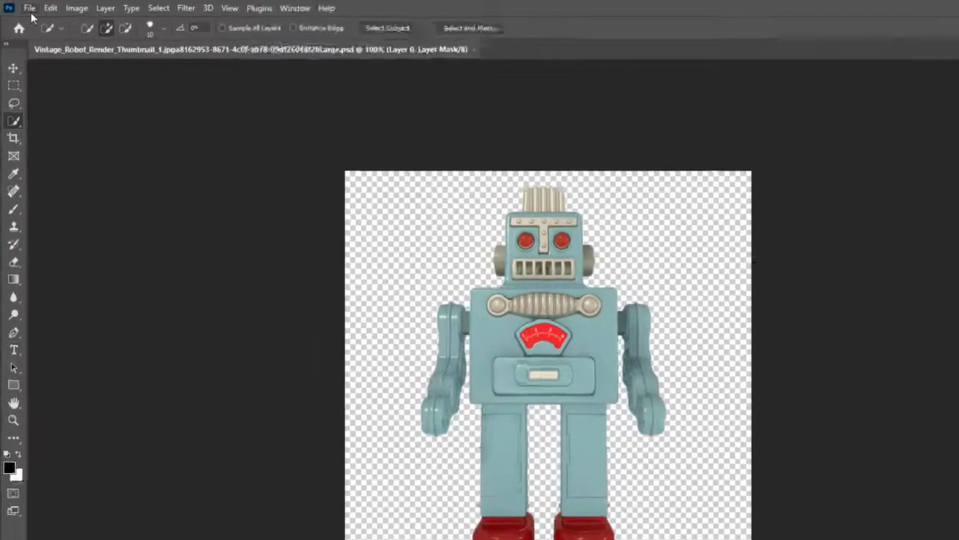
- Save a PNG copy of the transparent cutout with the Large file size option
{"action": "left_click", "coordinate": [25, 6]}
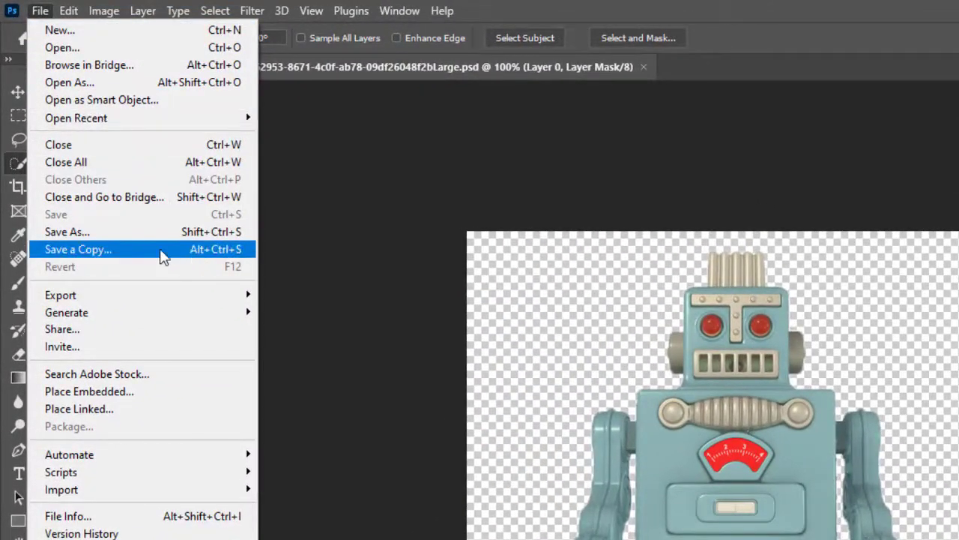
{"action": "left_click", "coordinate": [163, 256]}
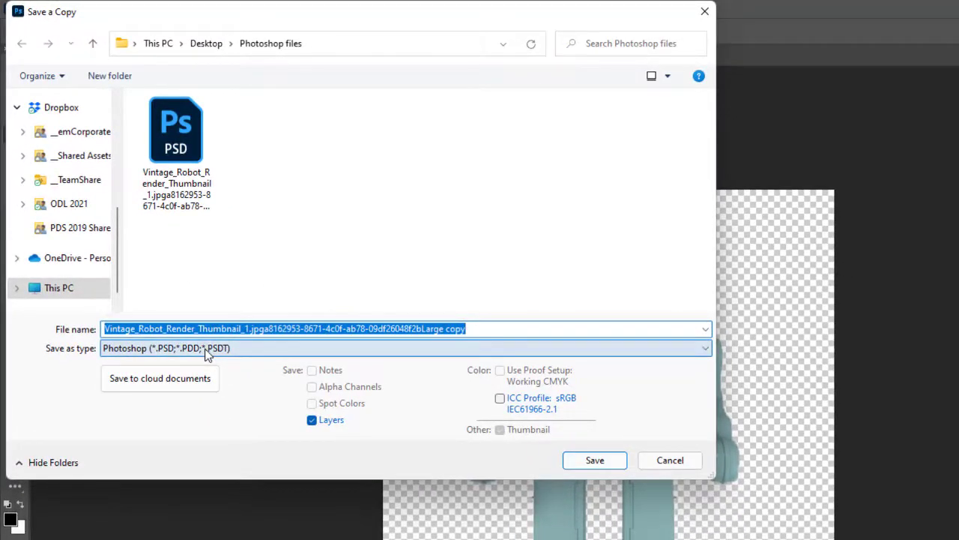
{"action": "left_click", "coordinate": [209, 353]}
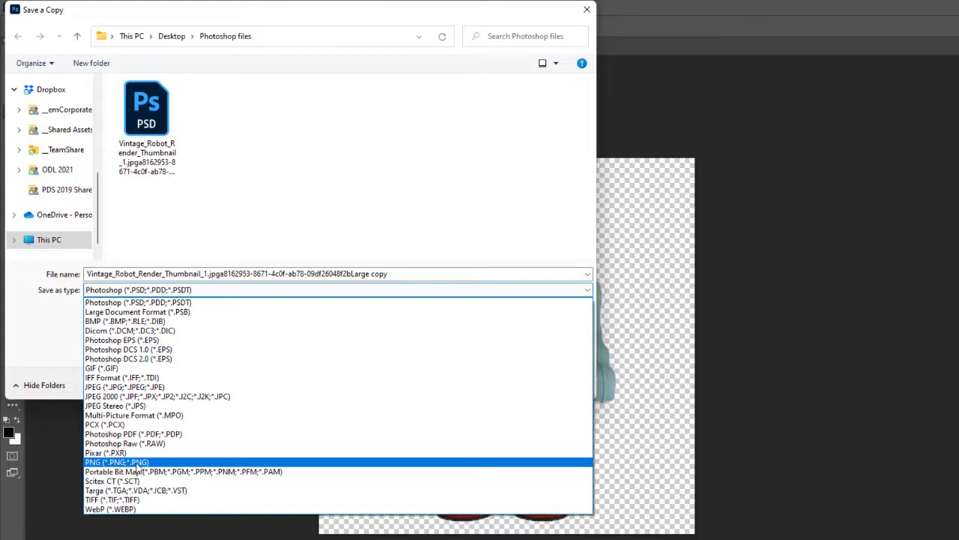
{"action": "left_click", "coordinate": [136, 463]}
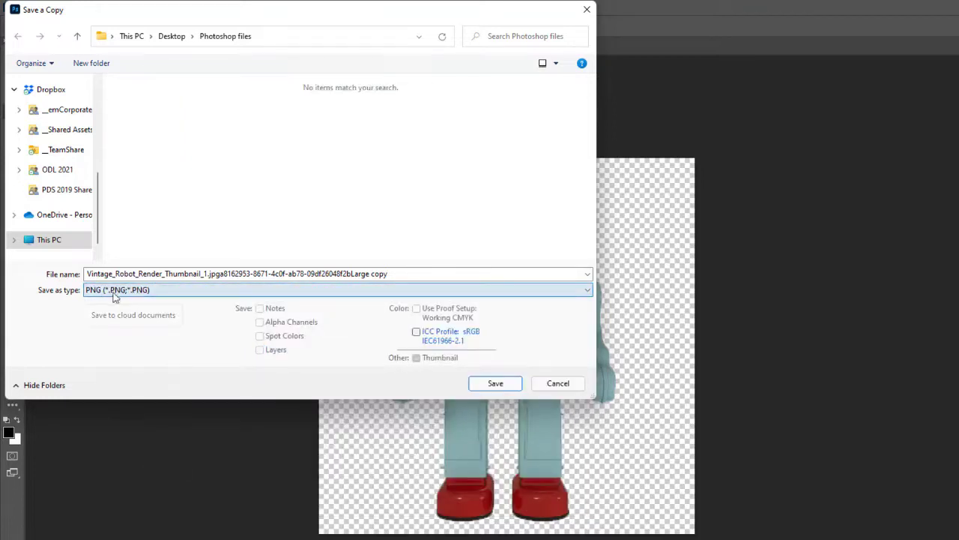
{"action": "left_click", "coordinate": [497, 383]}
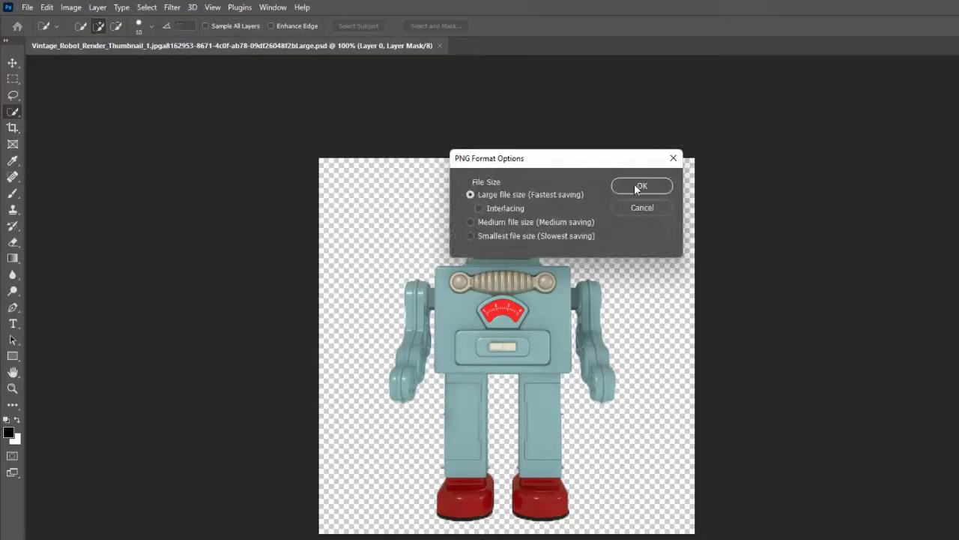
{"action": "left_click", "coordinate": [641, 187]}
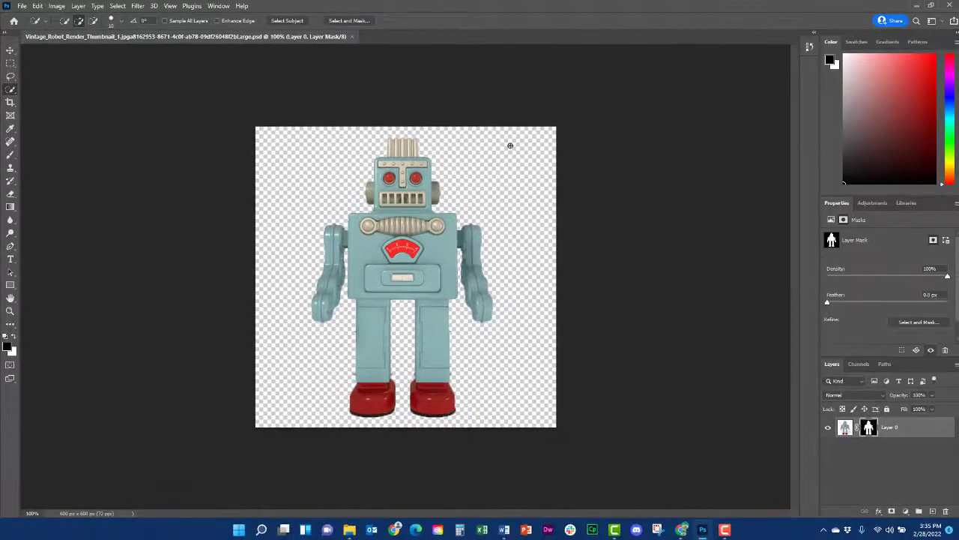